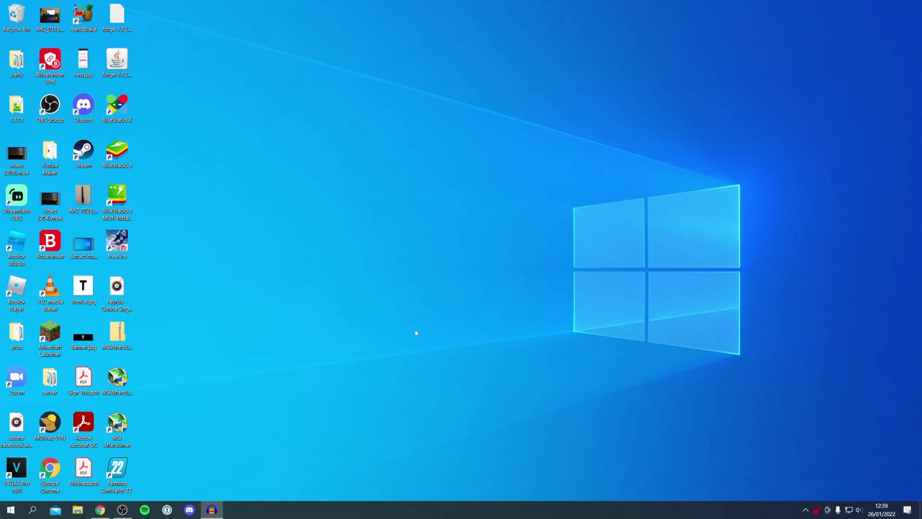
# - Launch Google Chrome from the taskbar to reach the Google homepage
pyautogui.click(100, 509)
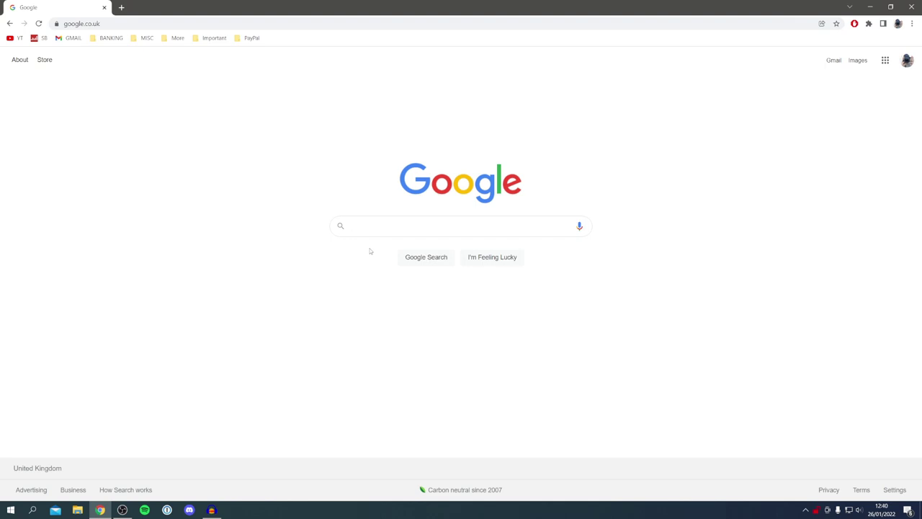
# - Search Google for 'msi afterburner' and download Afterburner from the official MSI page
pyautogui.write('msi a')
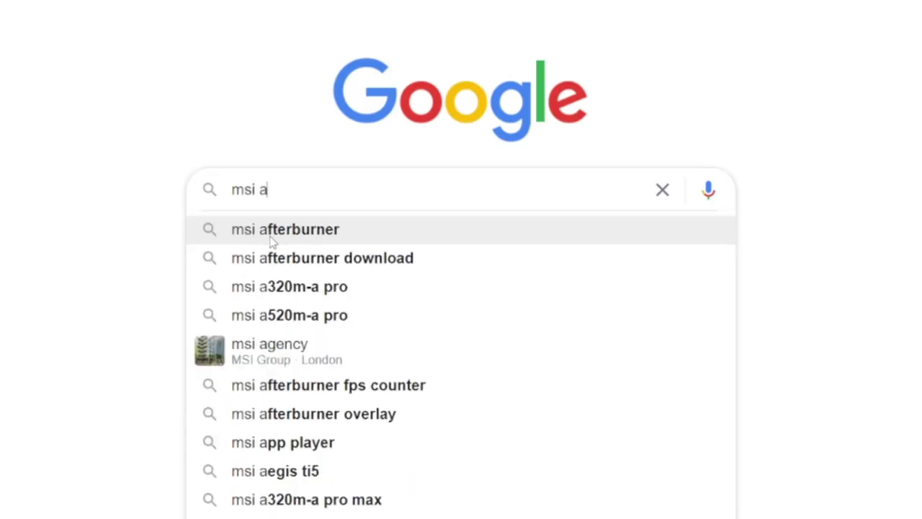
pyautogui.click(272, 242)
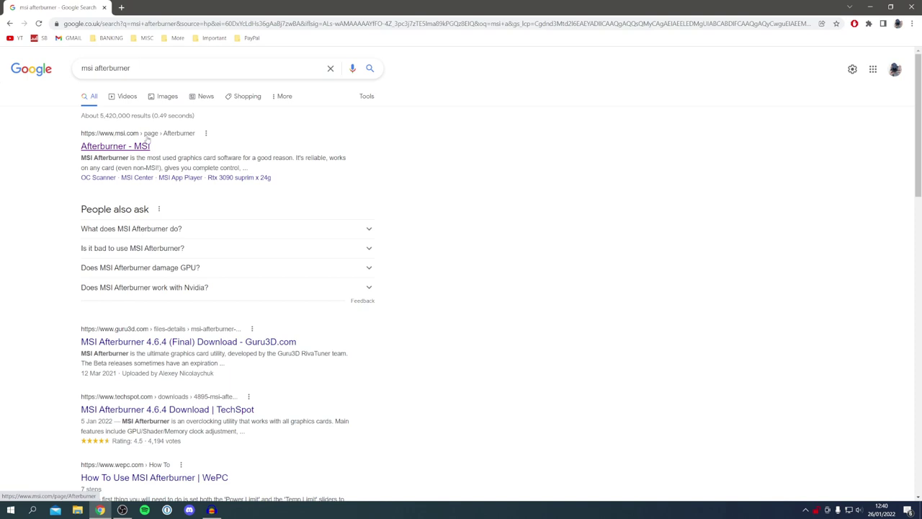
pyautogui.click(132, 148)
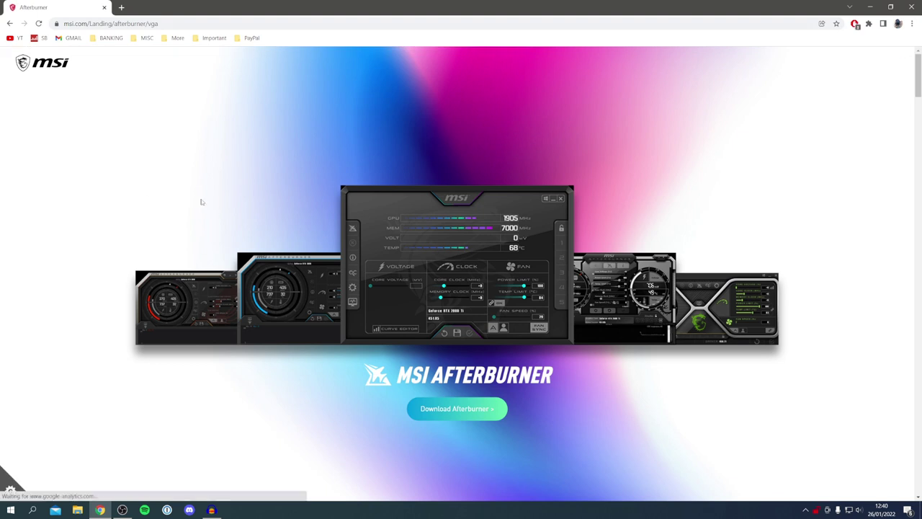
pyautogui.click(447, 411)
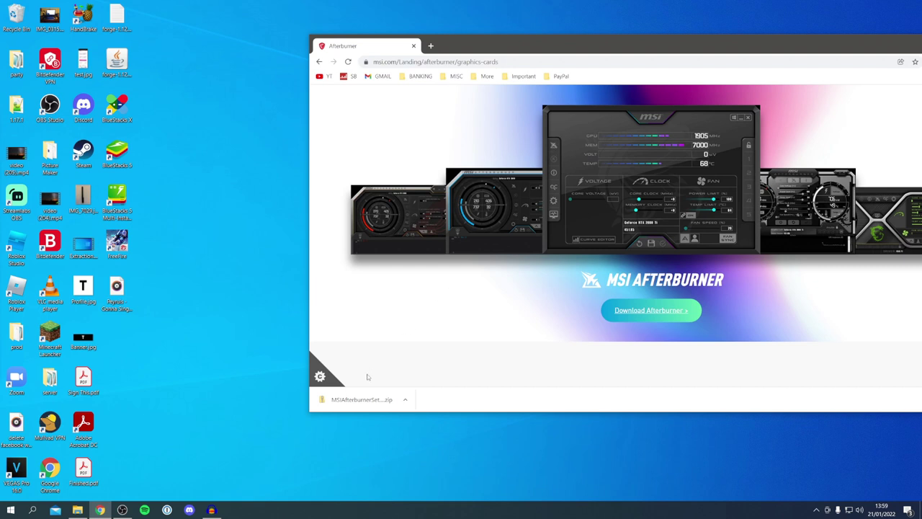
# - Drag the downloaded Afterburner zip onto the desktop and close Chrome
pyautogui.moveTo(358, 399); pyautogui.dragTo(125, 345)
pyautogui.moveTo(513, 41); pyautogui.dragTo(289, 113)
pyautogui.click(767, 114)
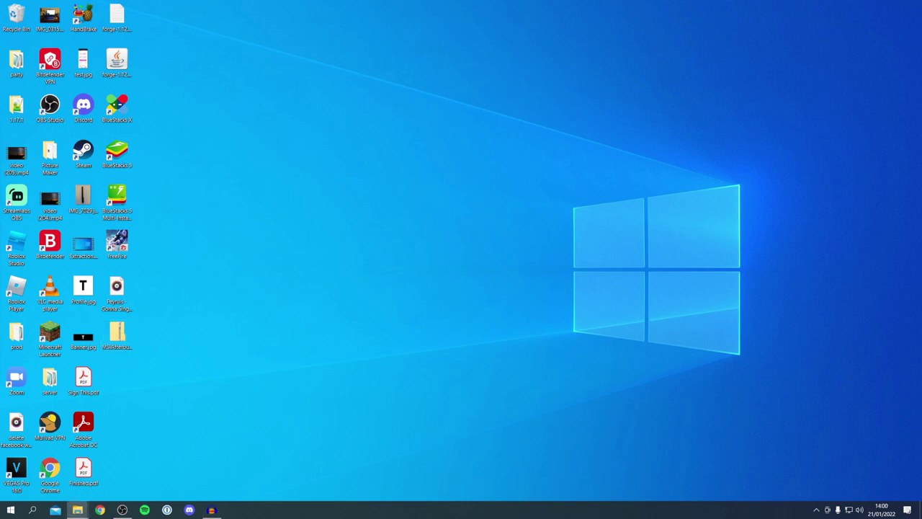
# - Copy MSIAfterburnerSetup464.exe from the zip to the desktop, close the zip window, and run it
pyautogui.click(77, 509)
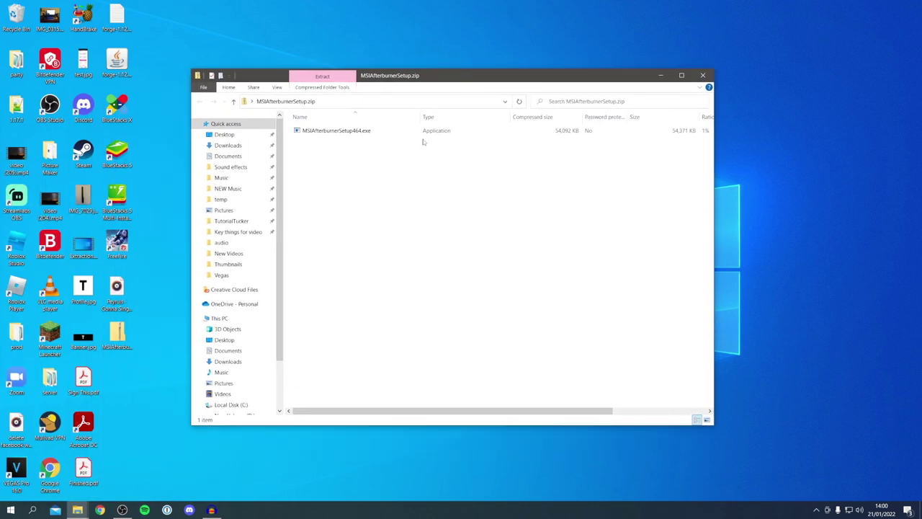
pyautogui.click(422, 131)
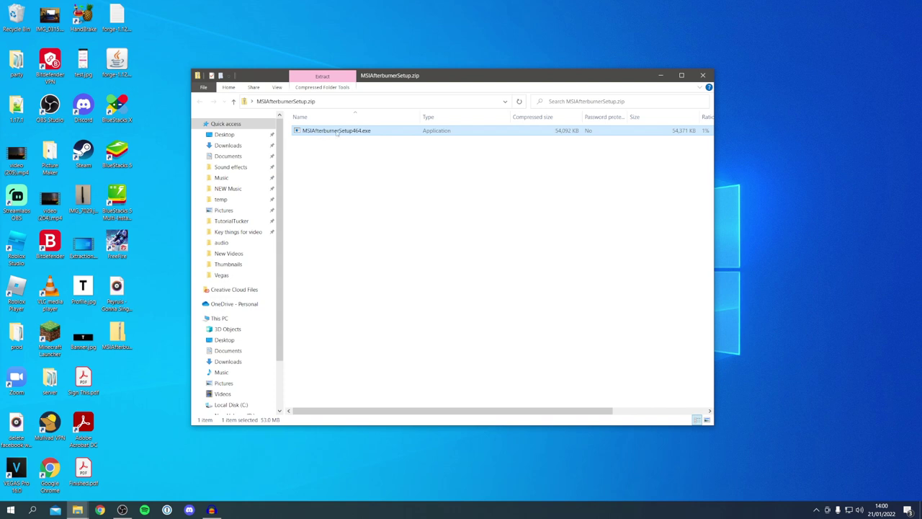
pyautogui.moveTo(393, 131); pyautogui.dragTo(123, 378)
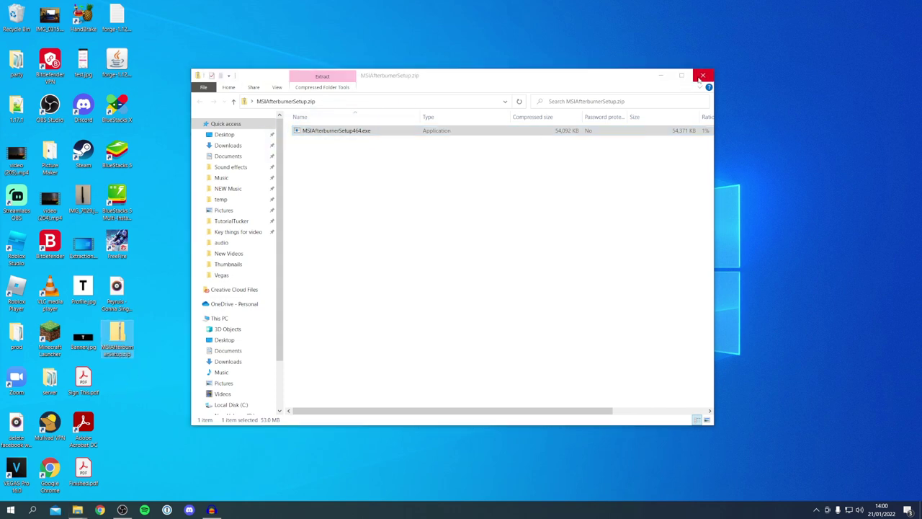
pyautogui.click(703, 75)
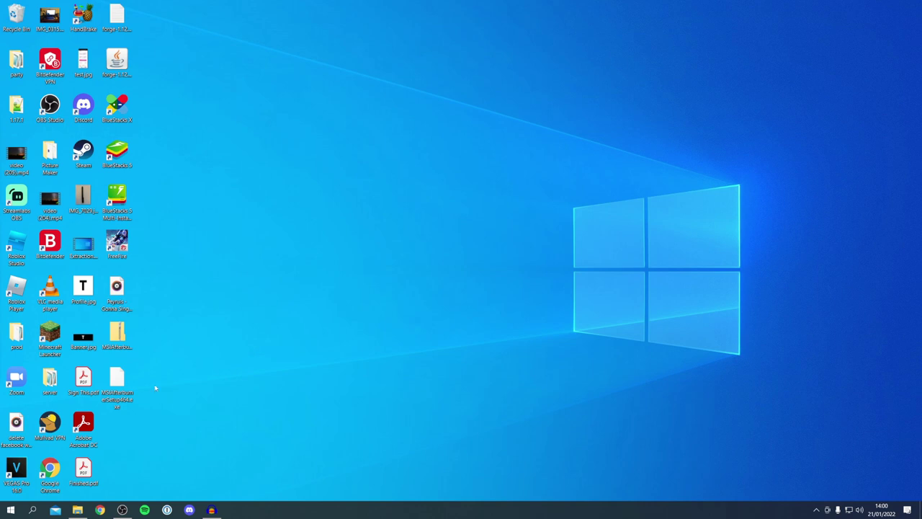
pyautogui.doubleClick(133, 399)
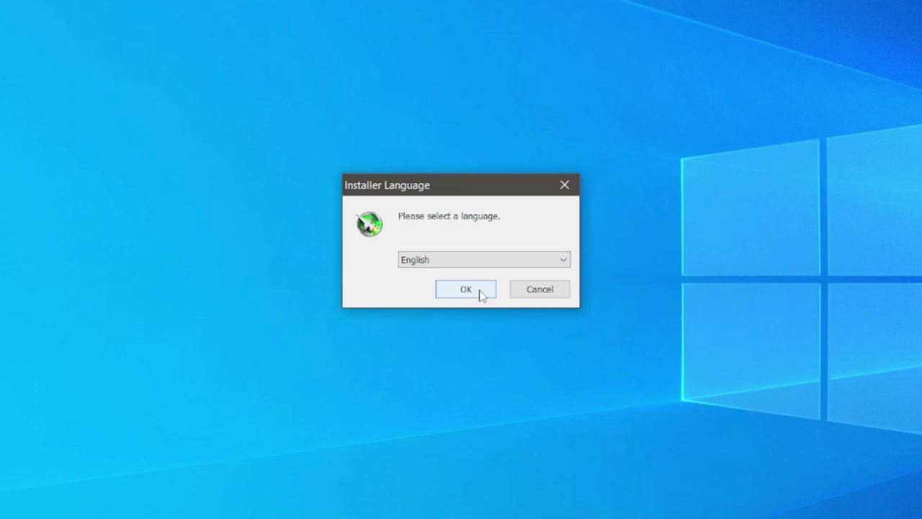
# - Install Afterburner 4.6.4 in English with the licence accepted, both components, and the default folder
pyautogui.click(482, 294)
pyautogui.click(551, 389)
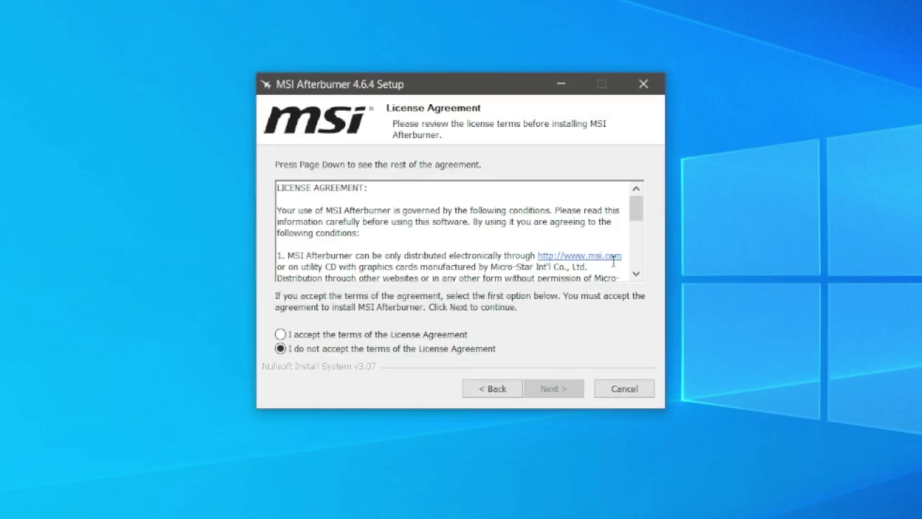
pyautogui.click(360, 336)
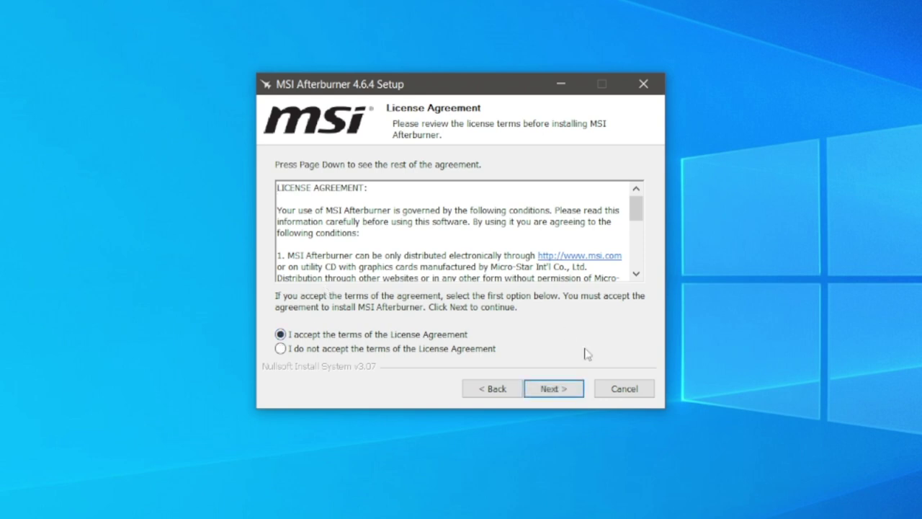
pyautogui.click(565, 391)
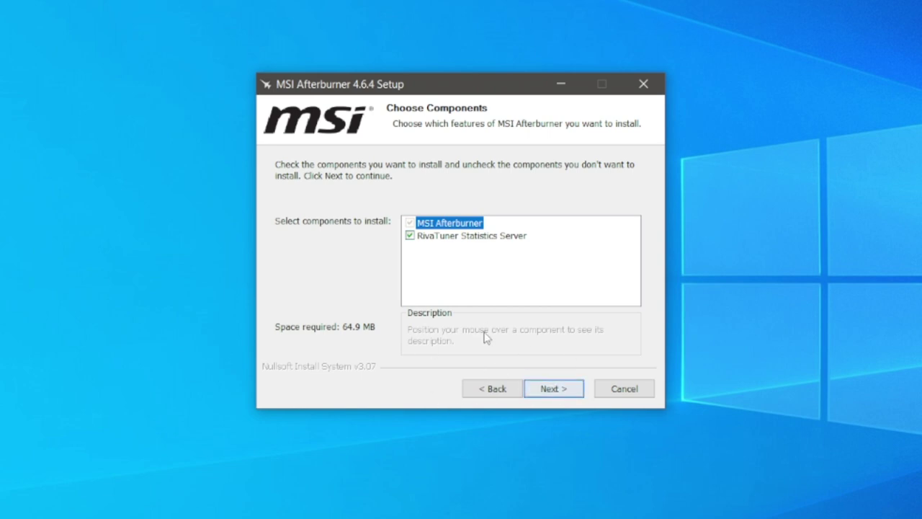
pyautogui.click(568, 387)
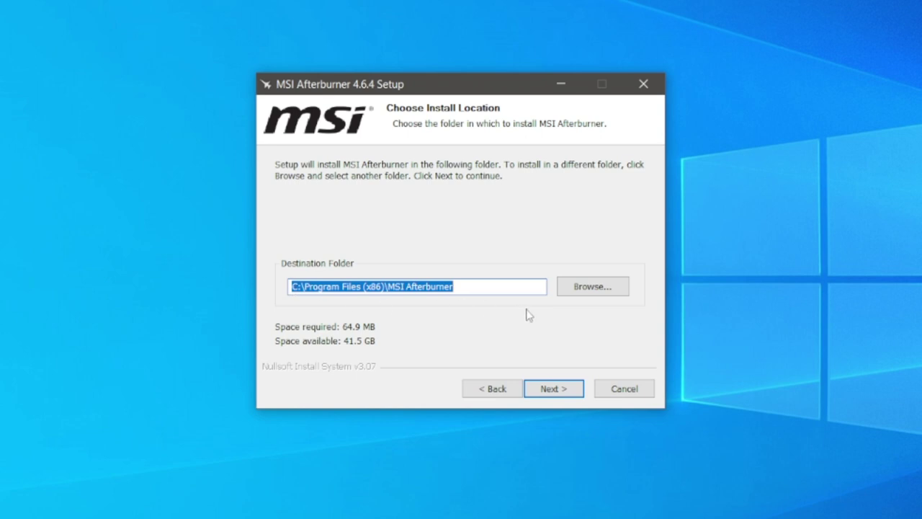
pyautogui.click(567, 388)
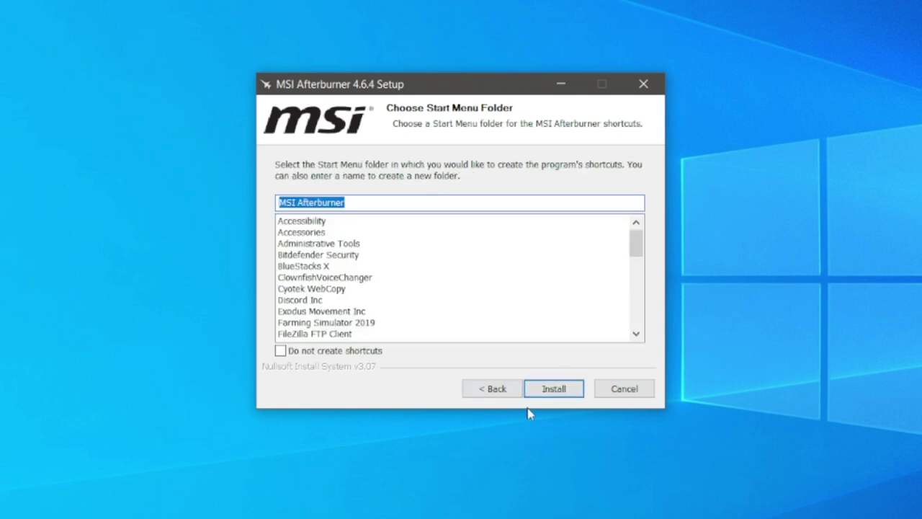
pyautogui.click(555, 388)
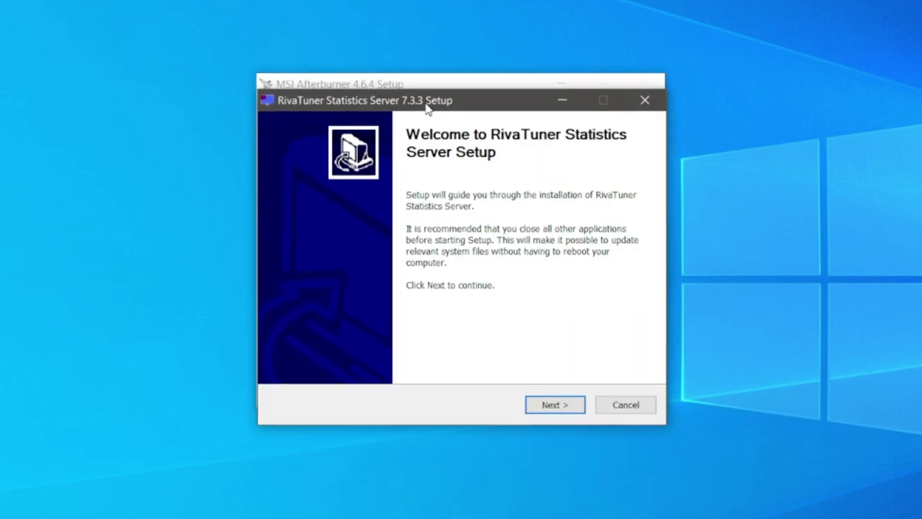
# - Install RivaTuner Statistics Server with defaults, then finish Afterburner setup without the readme
pyautogui.click(572, 406)
pyautogui.click(364, 347)
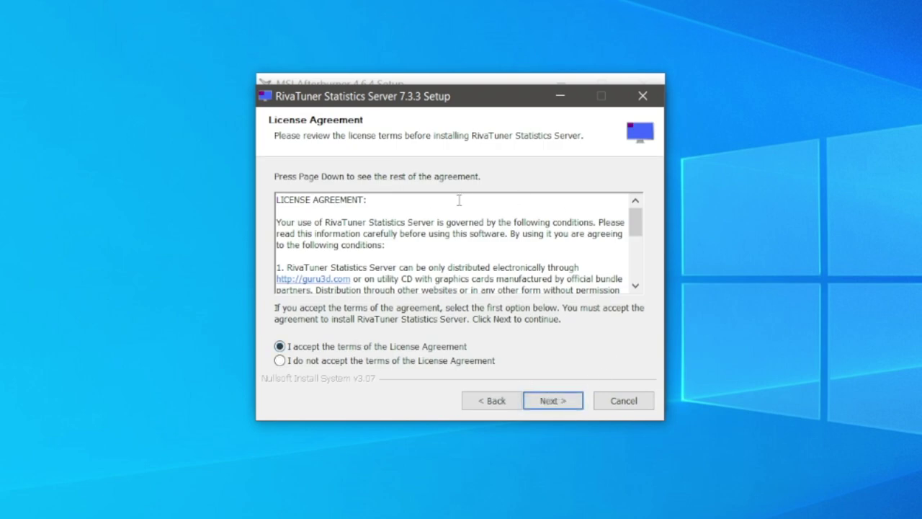
pyautogui.click(560, 404)
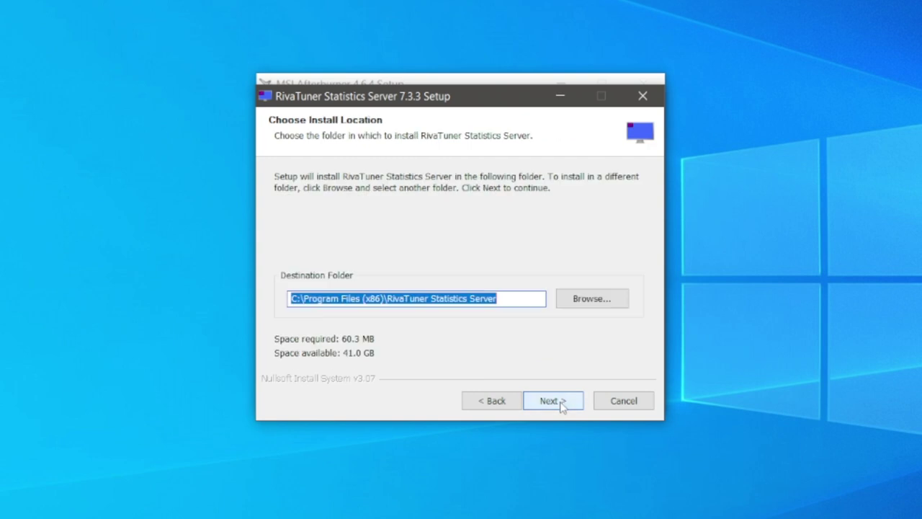
pyautogui.click(563, 406)
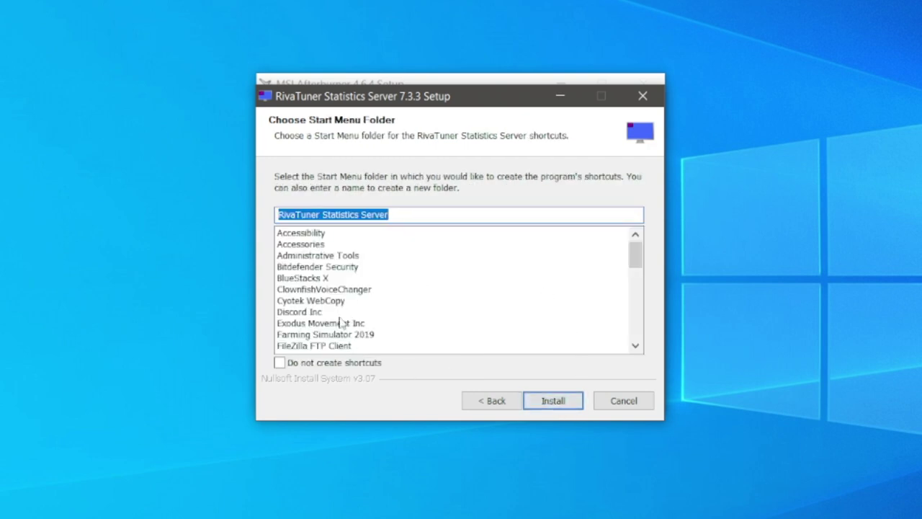
pyautogui.click(570, 405)
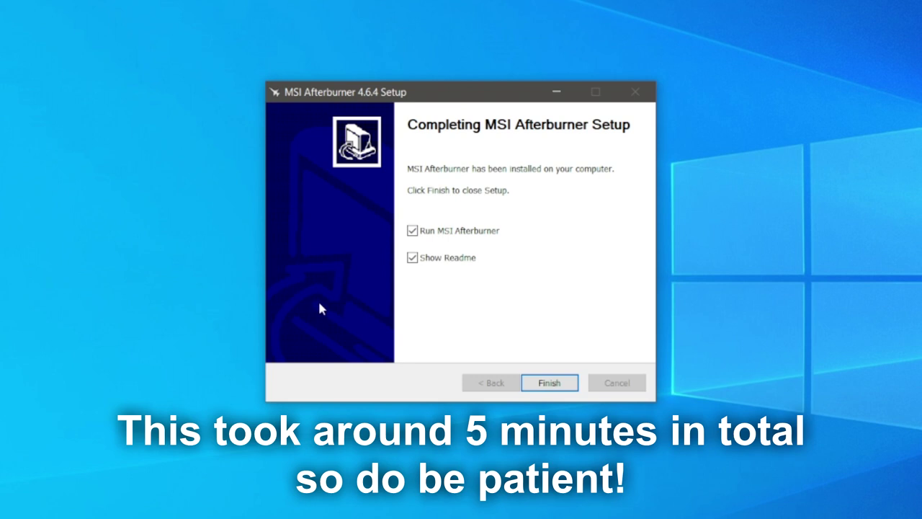
pyautogui.click(448, 263)
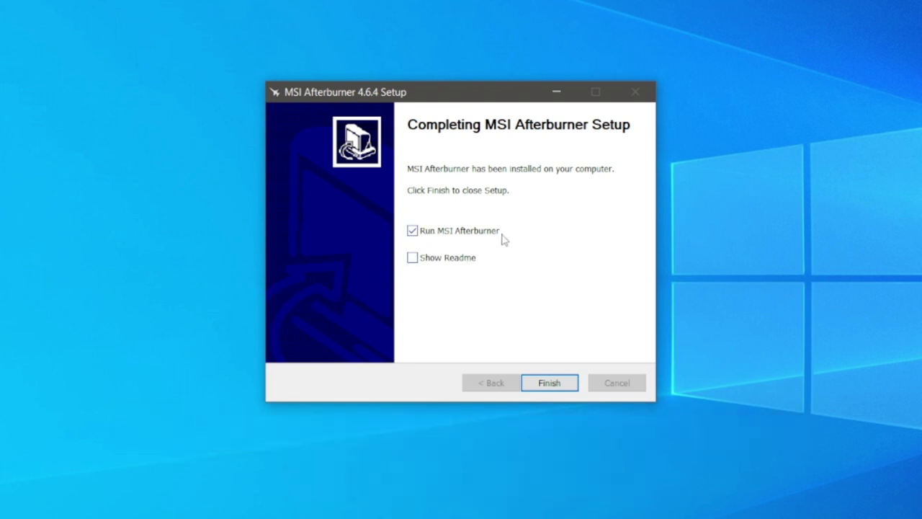
pyautogui.click(559, 388)
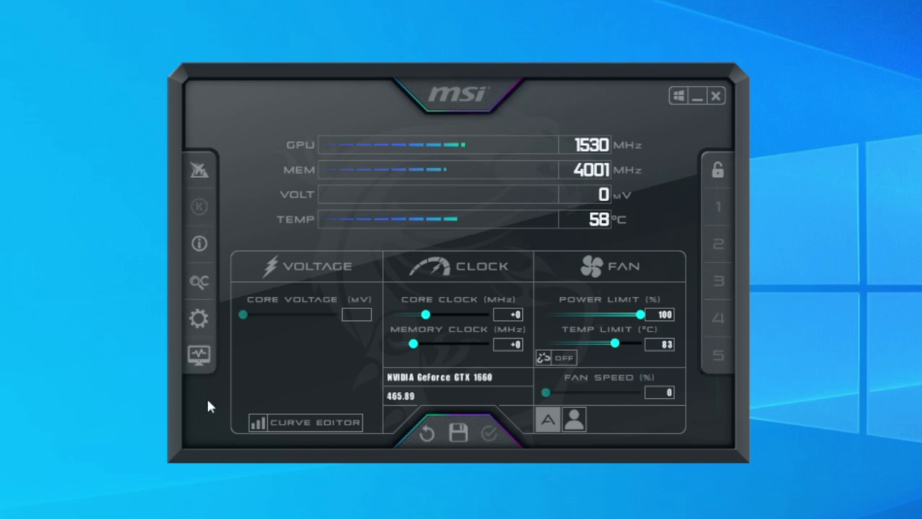
# - Open Afterburner's settings from the gear icon and move the properties window up and right
pyautogui.click(197, 324)
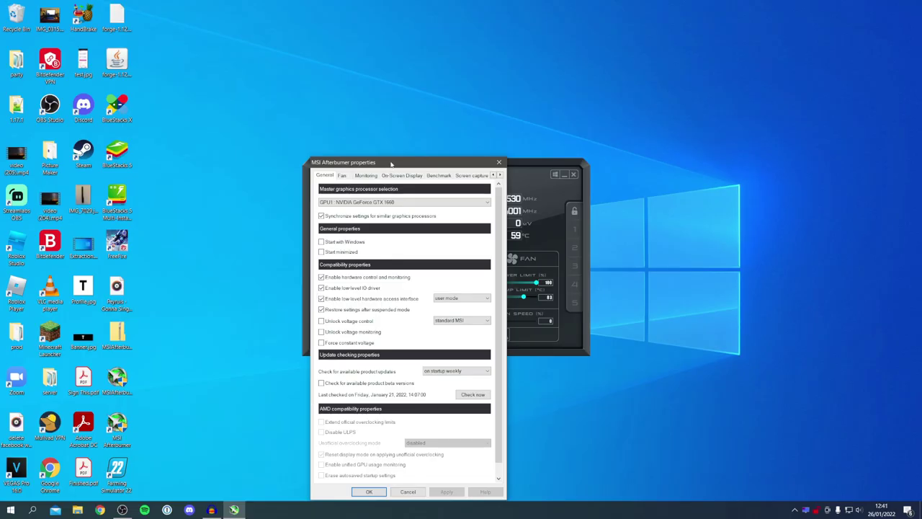
pyautogui.moveTo(391, 165); pyautogui.dragTo(429, 111)
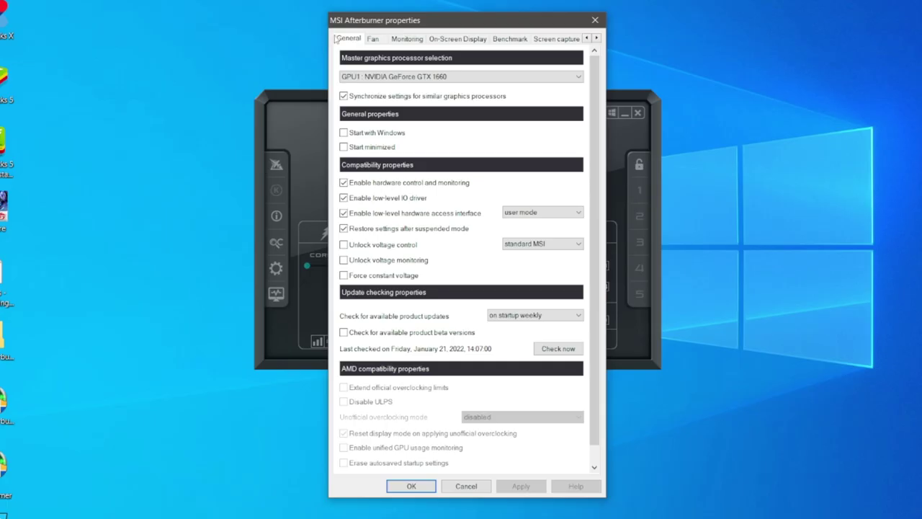
# - On the Monitoring tab, select the Framerate graph and keep it ticked as an active graph
pyautogui.click(411, 41)
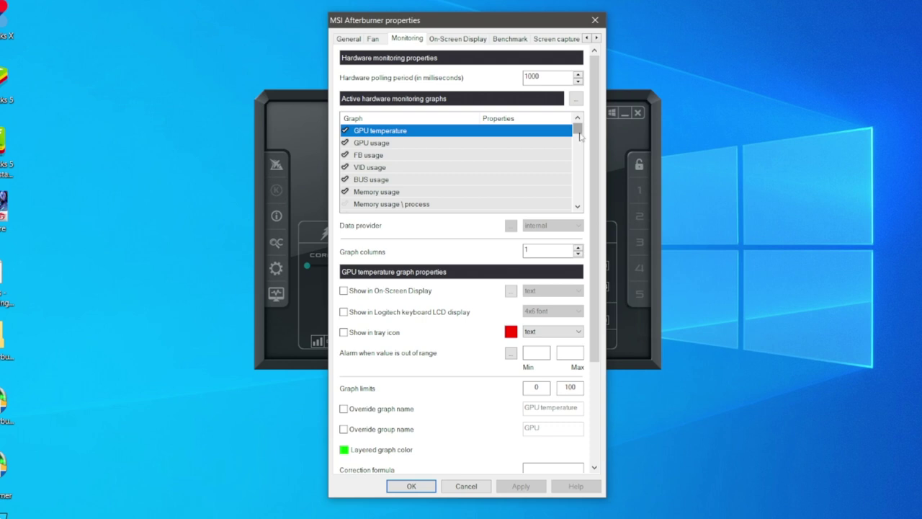
pyautogui.moveTo(577, 132); pyautogui.dragTo(576, 145)
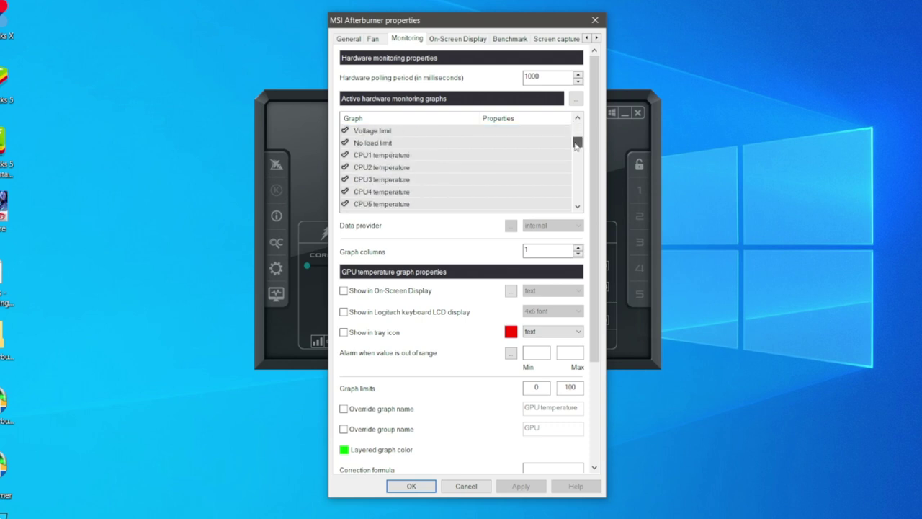
pyautogui.moveTo(576, 145); pyautogui.dragTo(568, 196)
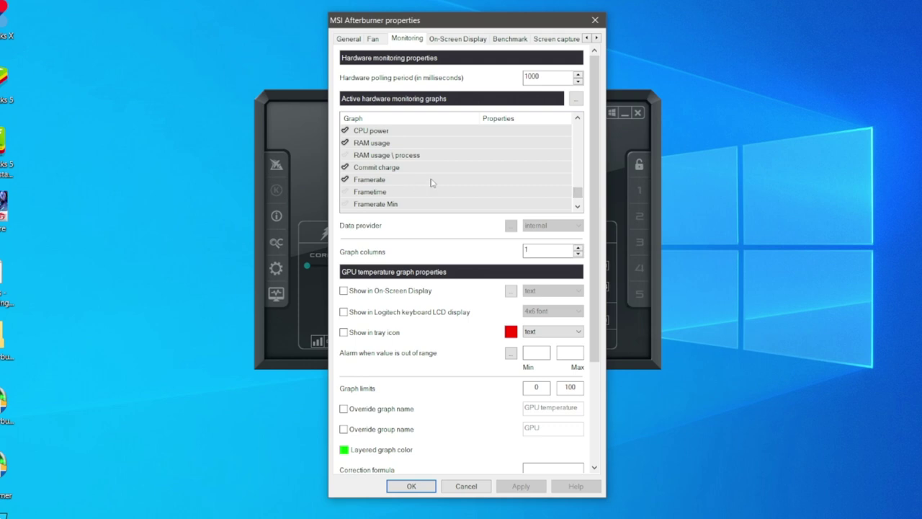
pyautogui.click(365, 181)
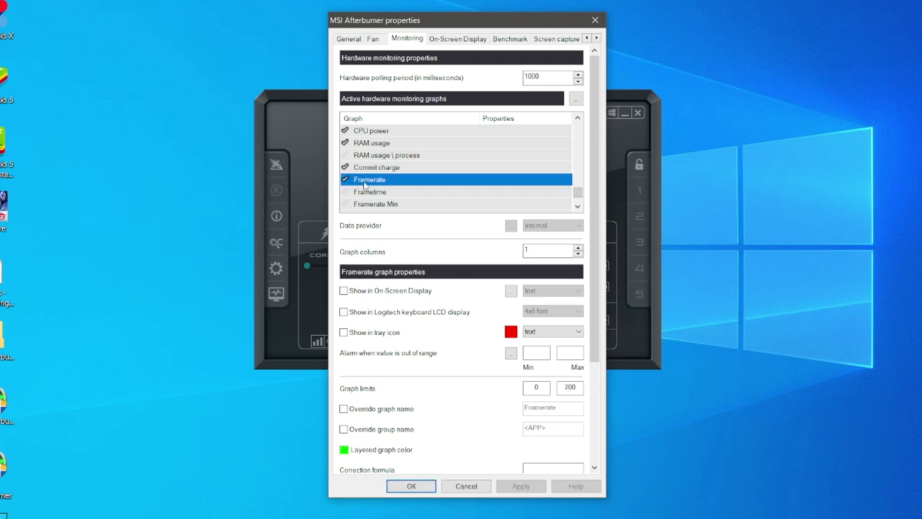
pyautogui.click(344, 179)
pyautogui.click(345, 179)
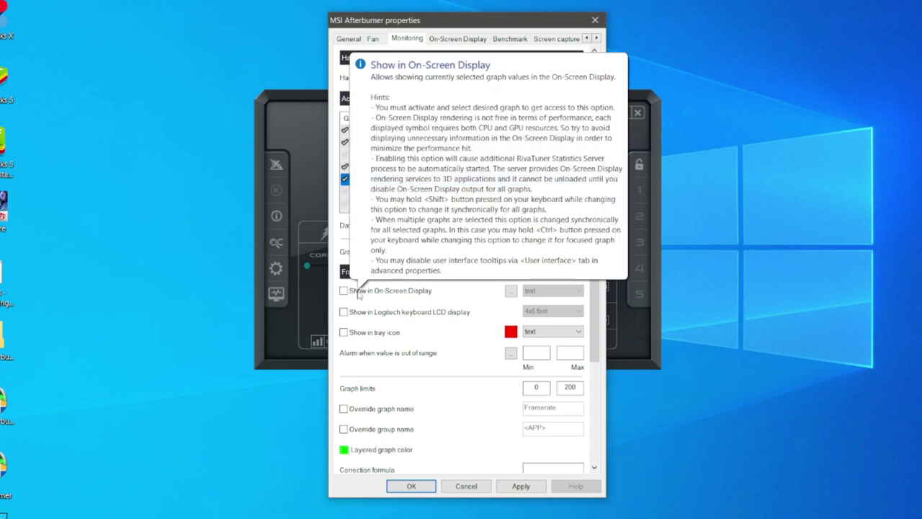
# - Show Framerate in the On-Screen Display as text, review the OSD layout, then apply and OK
pyautogui.click(360, 291)
pyautogui.click(536, 290)
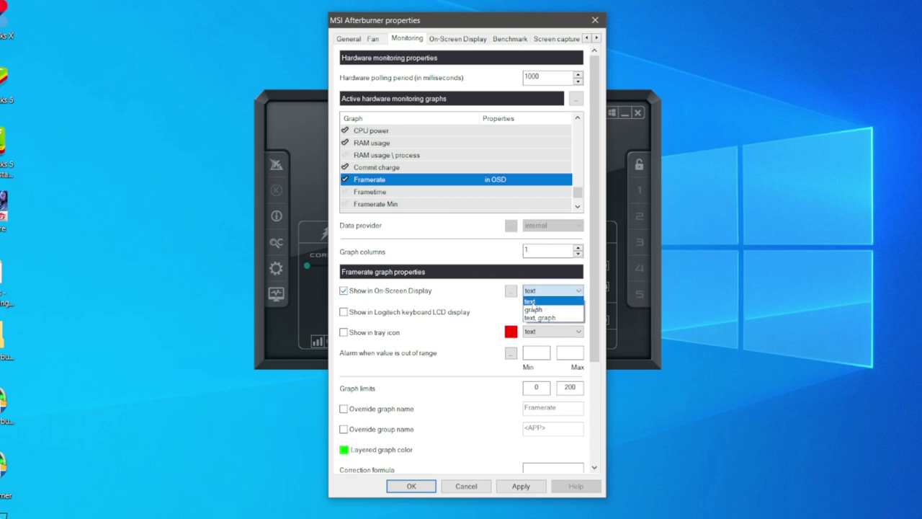
pyautogui.click(545, 302)
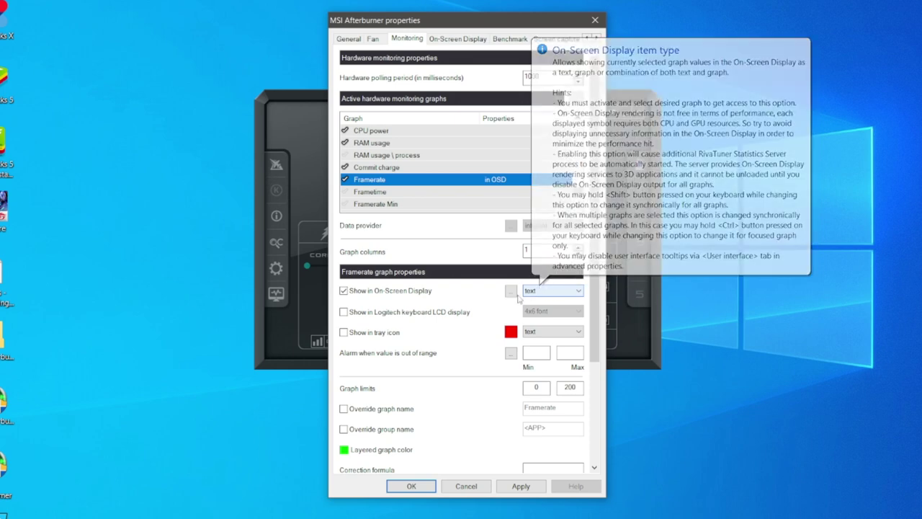
pyautogui.click(511, 291)
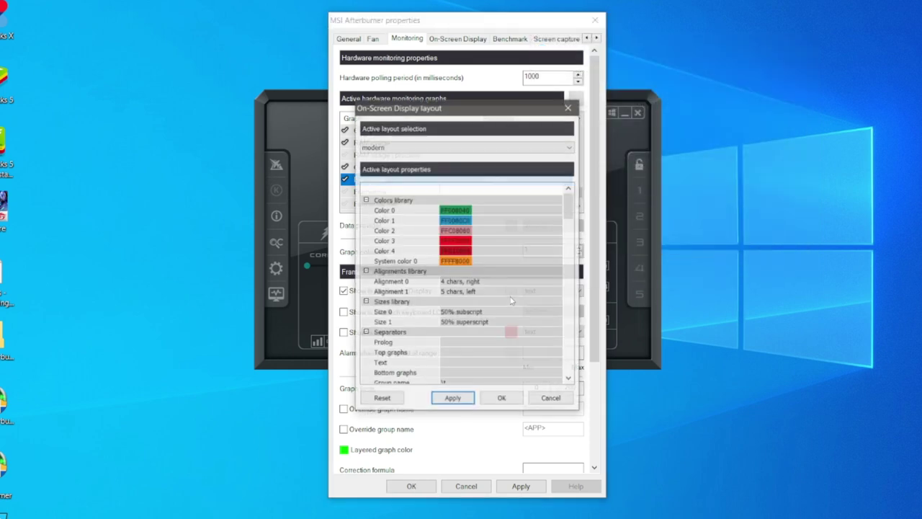
pyautogui.click(460, 401)
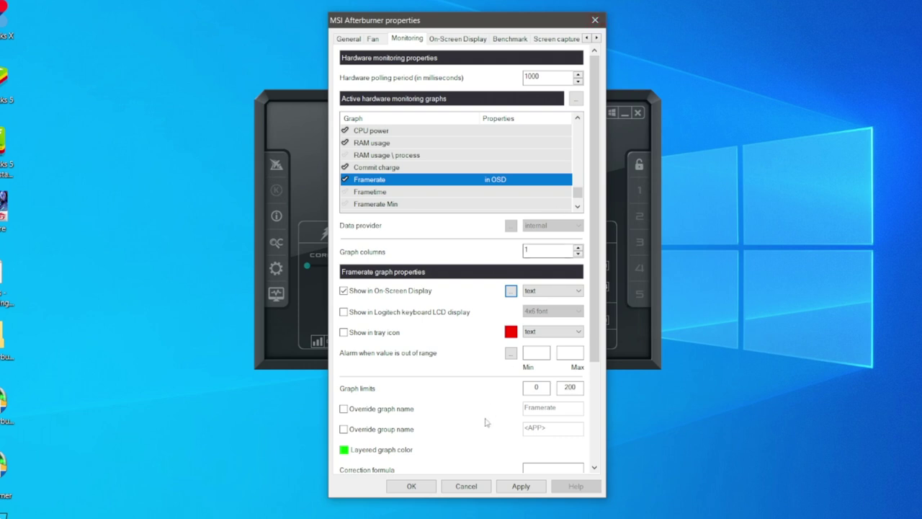
pyautogui.click(520, 487)
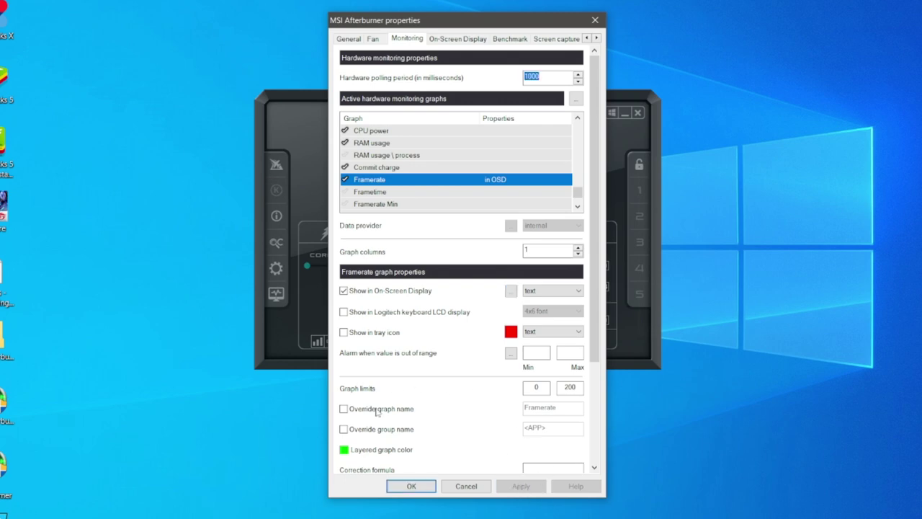
pyautogui.click(413, 486)
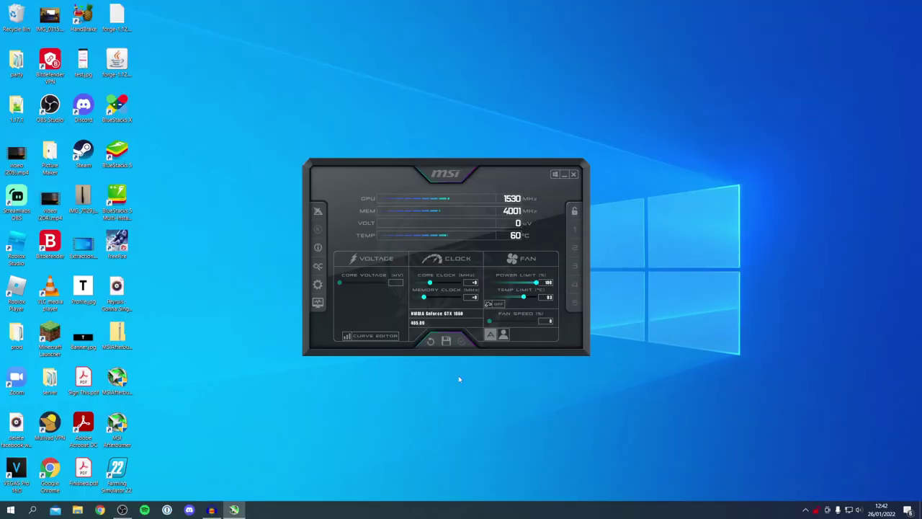
# - Search 'rivat' in Windows search and launch RivaTuner Statistics Server
pyautogui.click(32, 509)
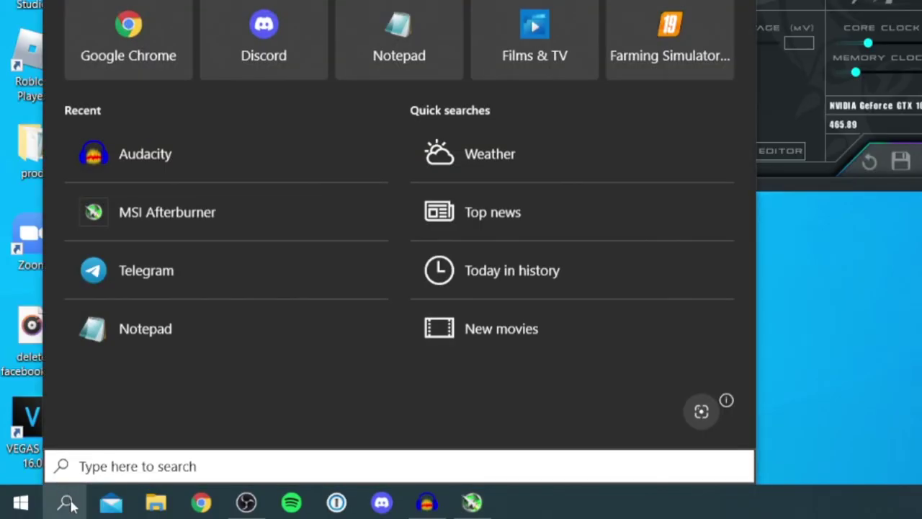
pyautogui.write('rivat')
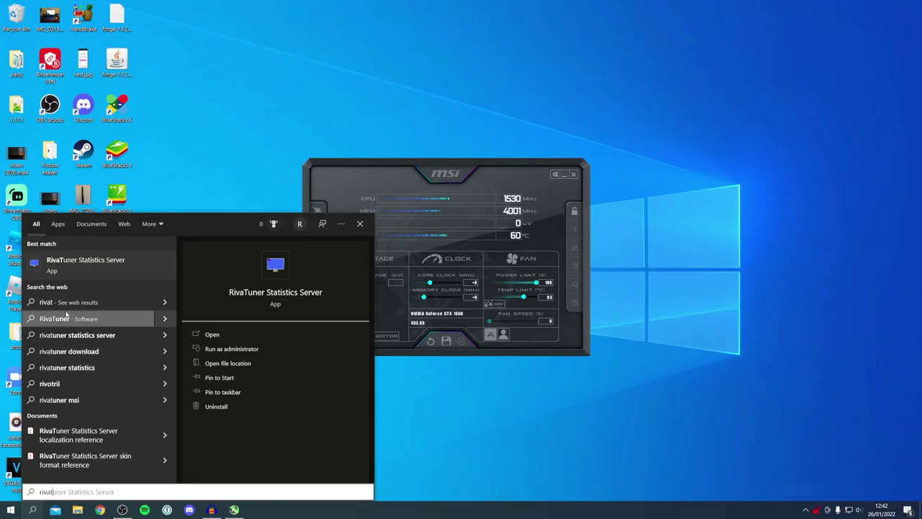
pyautogui.click(117, 274)
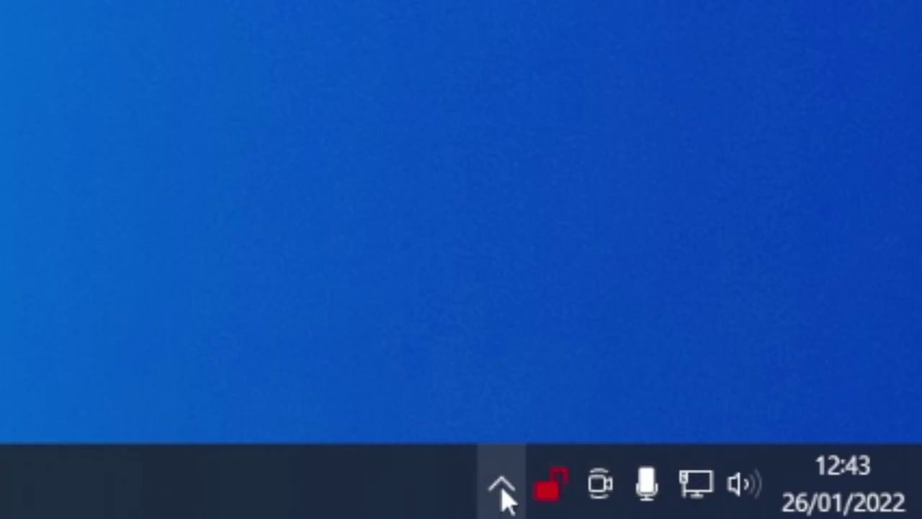
pyautogui.click(804, 508)
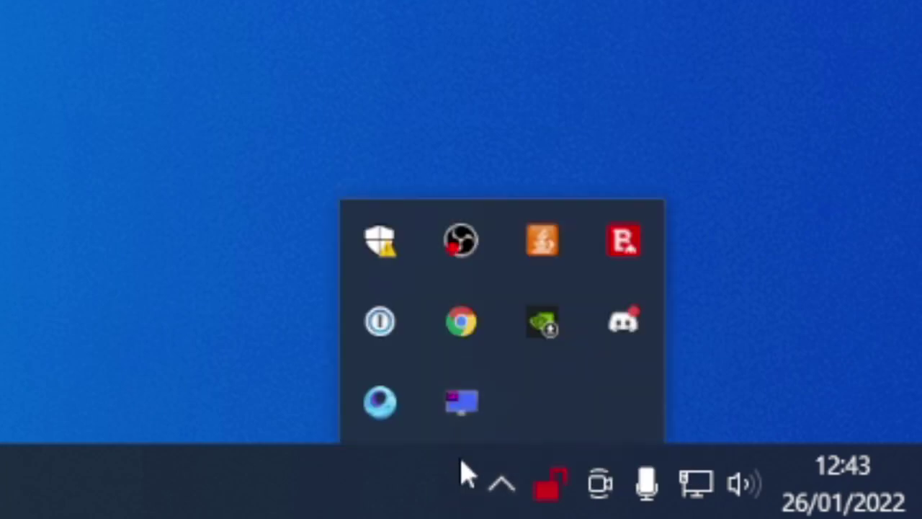
pyautogui.rightClick(465, 424)
pyautogui.click(540, 337)
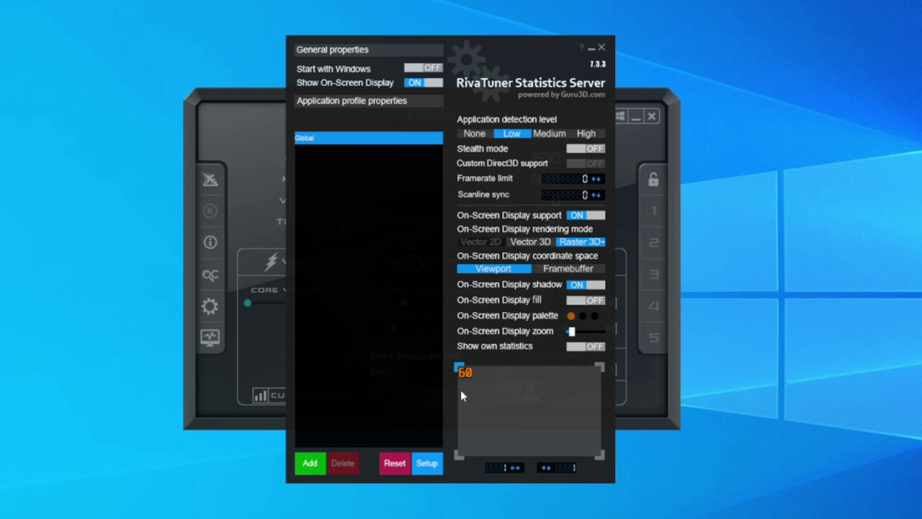
pyautogui.click(601, 47)
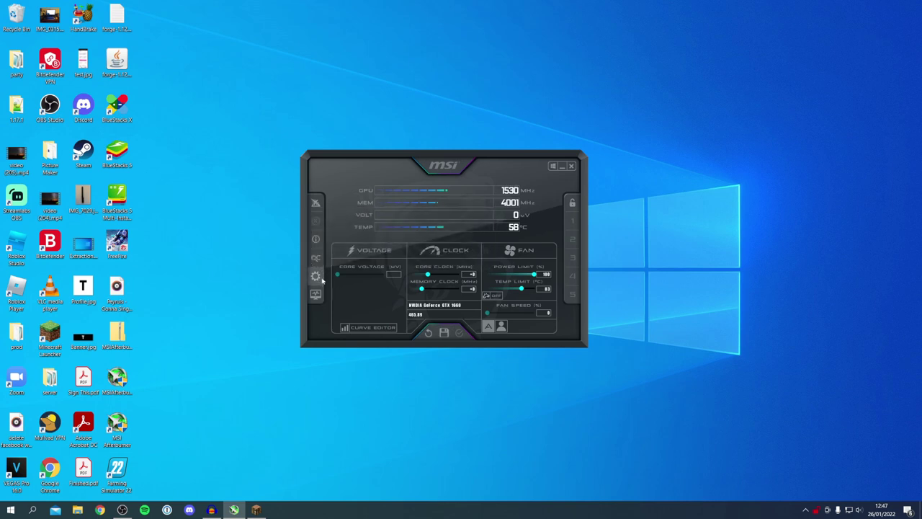
# - Enable Start with Windows and Start minimized on Afterburner's General tab, then apply and OK
pyautogui.click(315, 276)
pyautogui.moveTo(384, 157); pyautogui.dragTo(456, 123)
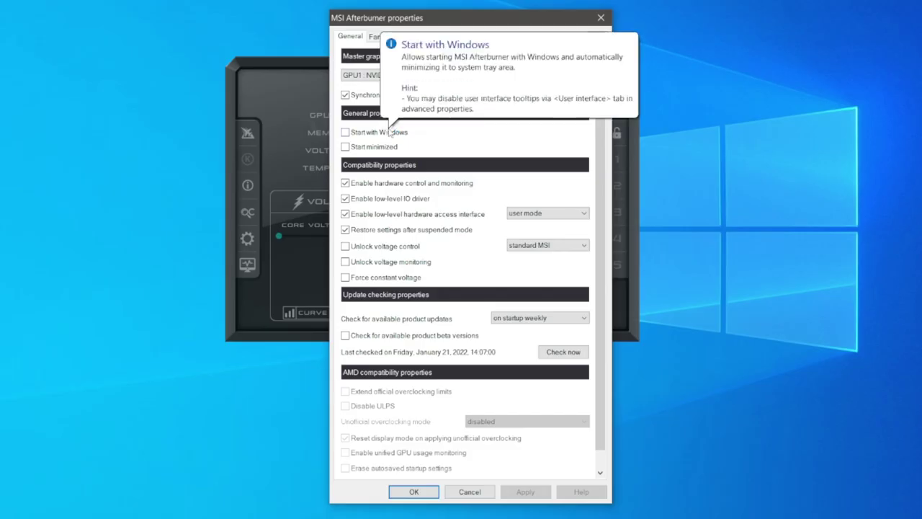
pyautogui.click(360, 133)
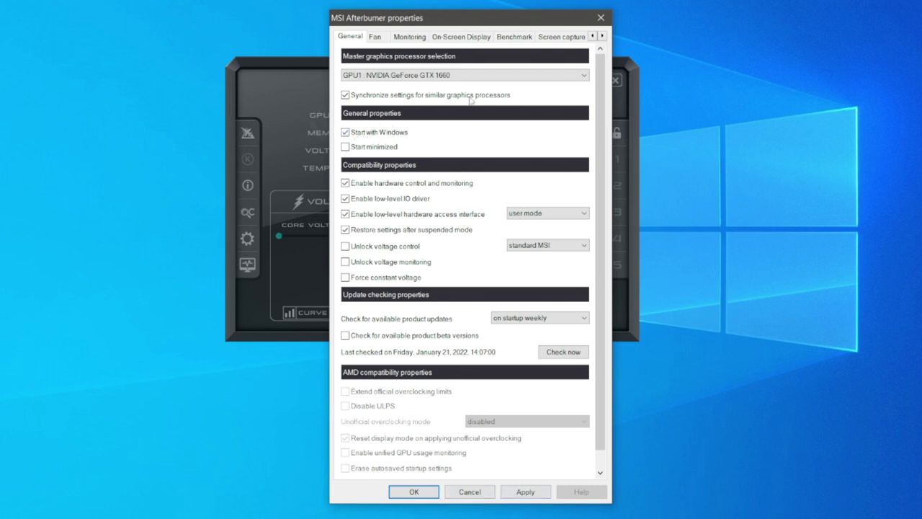
pyautogui.click(378, 148)
pyautogui.click(536, 494)
pyautogui.click(416, 493)
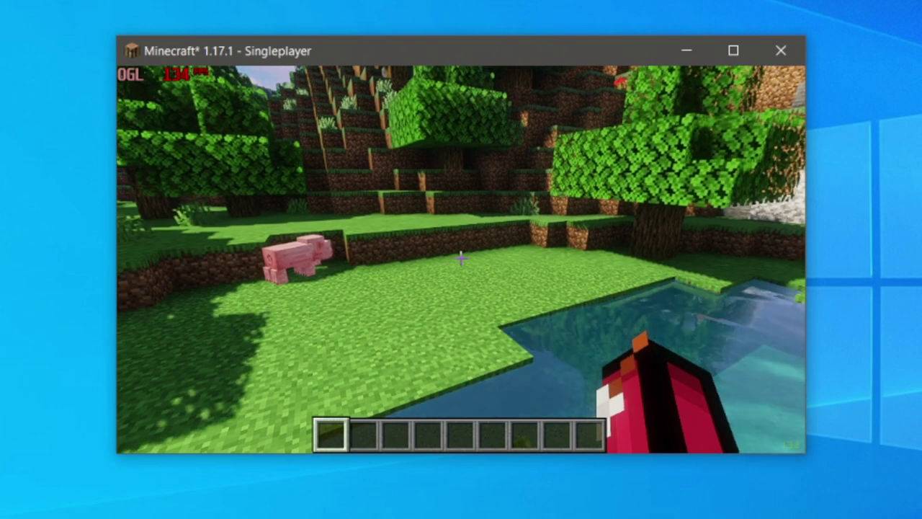
# - Toggle the chat, then walk past the pigs and water's edge while the fps counter reads about 122
pyautogui.press('t')
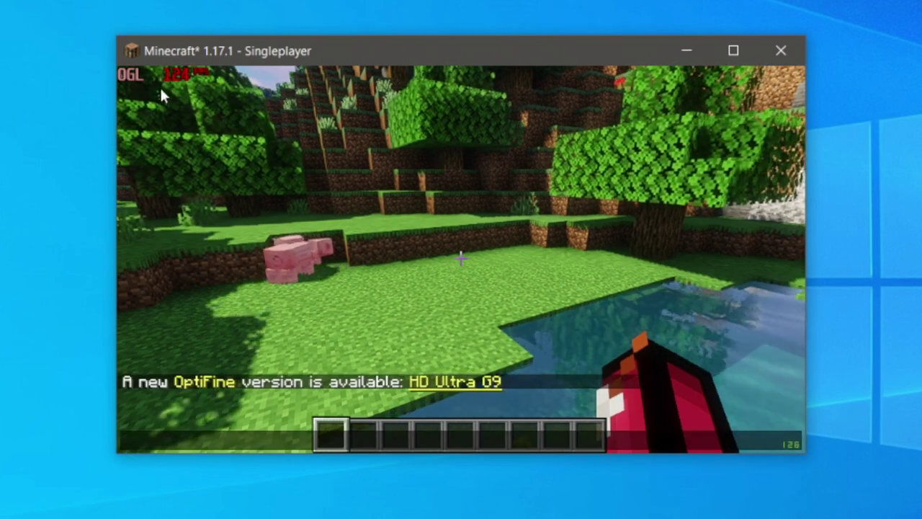
pyautogui.press('Escape')
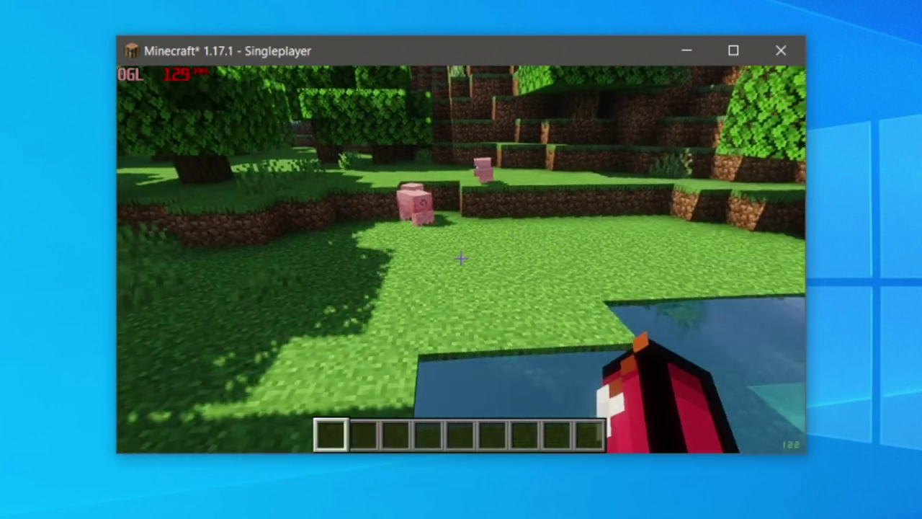
pyautogui.press('w')
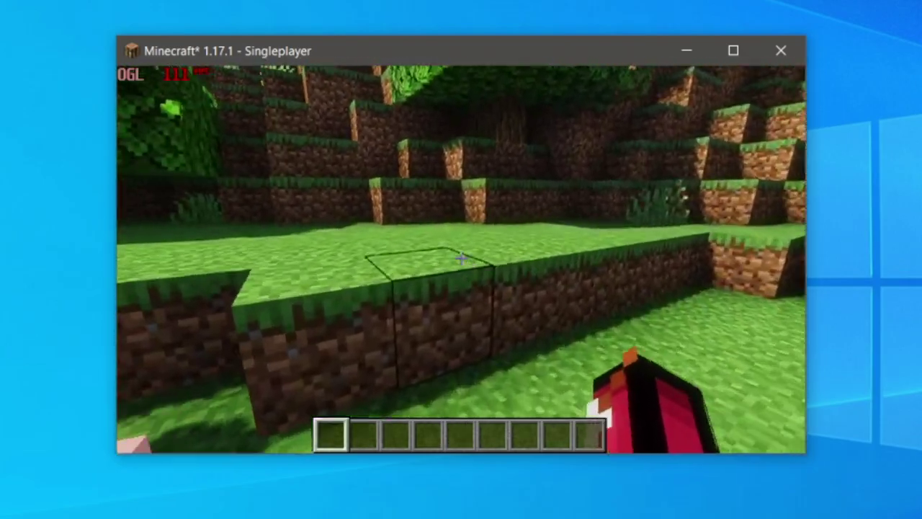
pyautogui.press('w')
pyautogui.press('space')
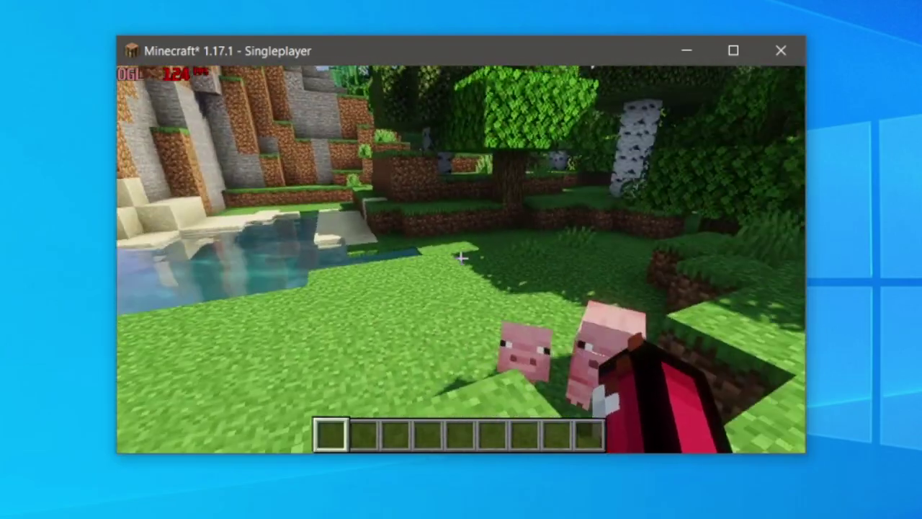
pyautogui.press('w')
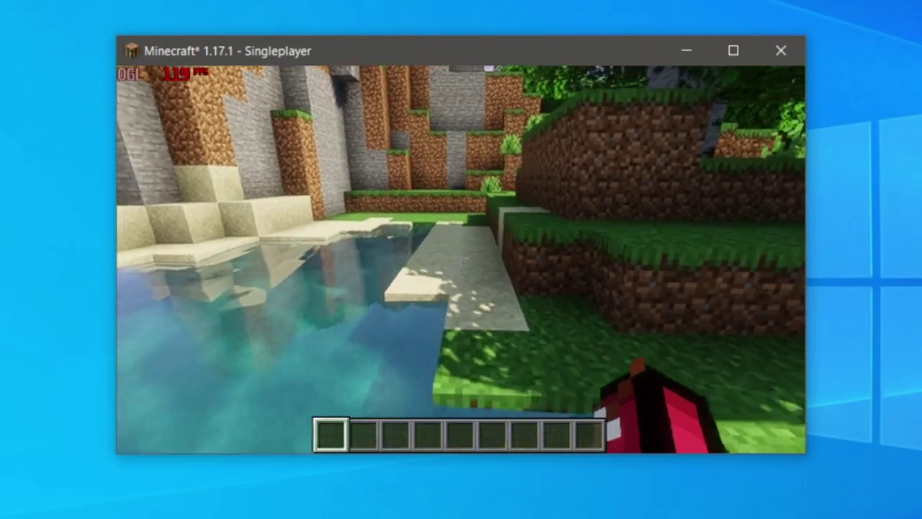
pyautogui.press('w')
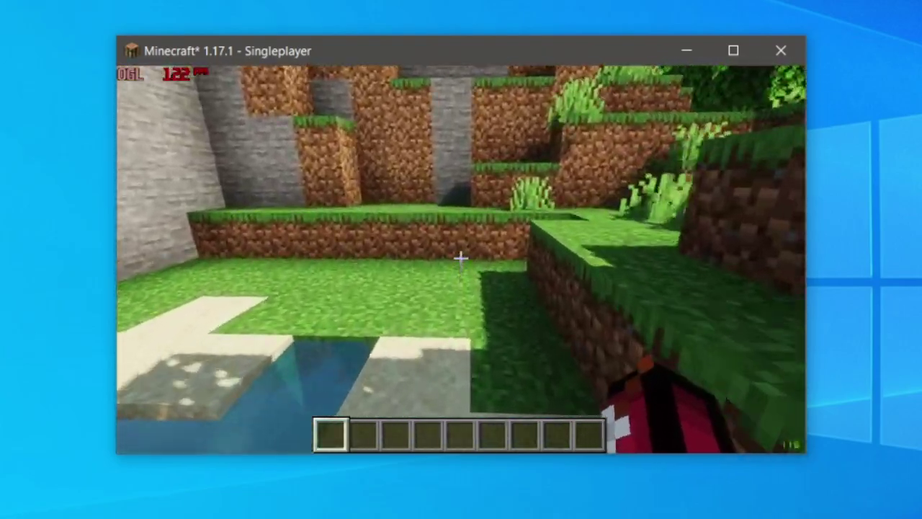
pyautogui.press('w')
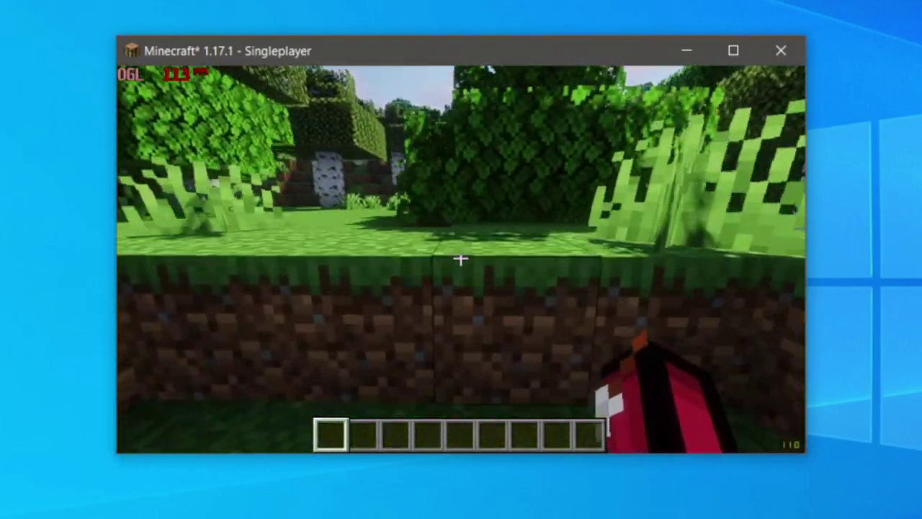